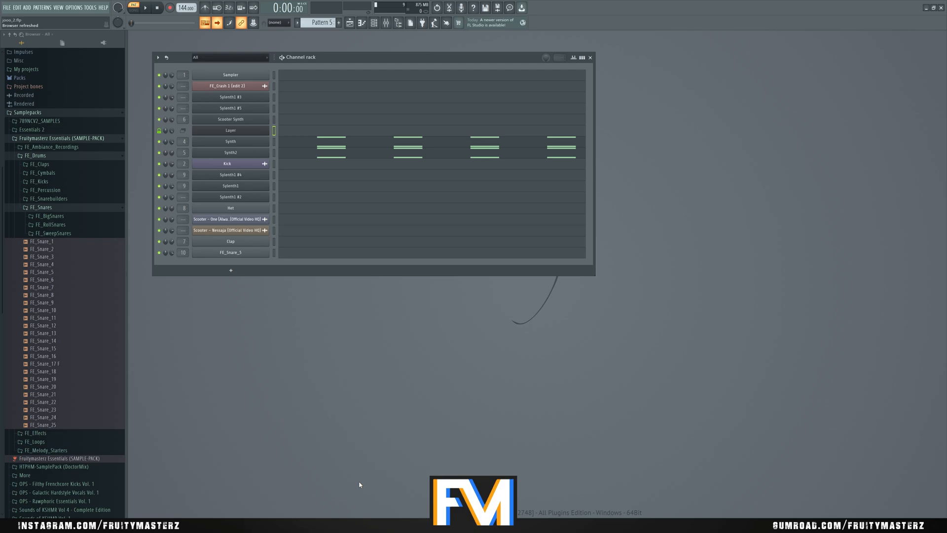
# - Play Pattern 5 to hear its off-beat synth chords and stop playback
pyautogui.click(232, 271)
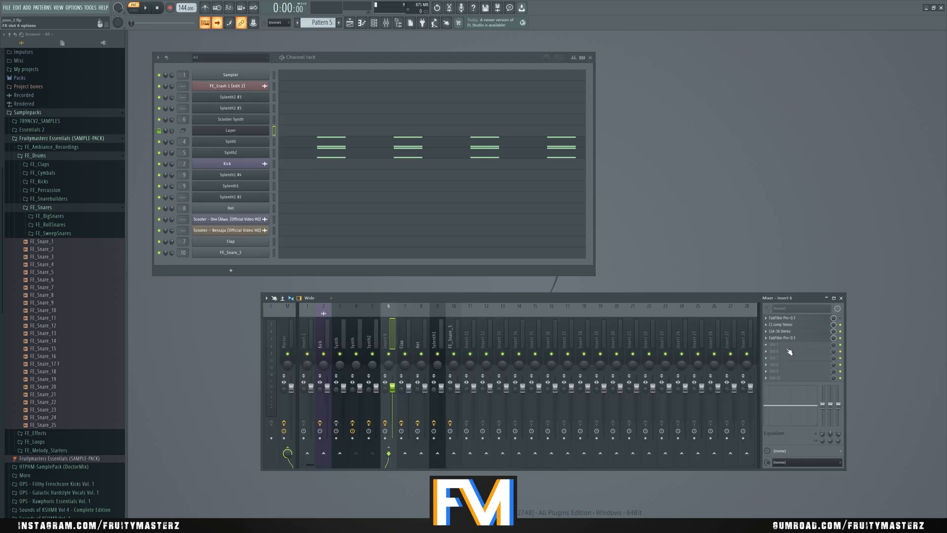
pyautogui.click(787, 350)
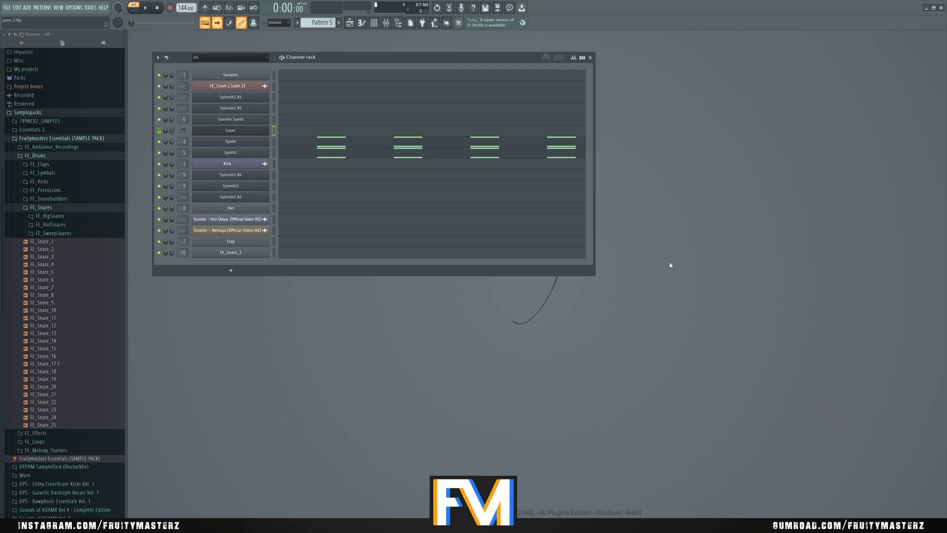
pyautogui.press('space')
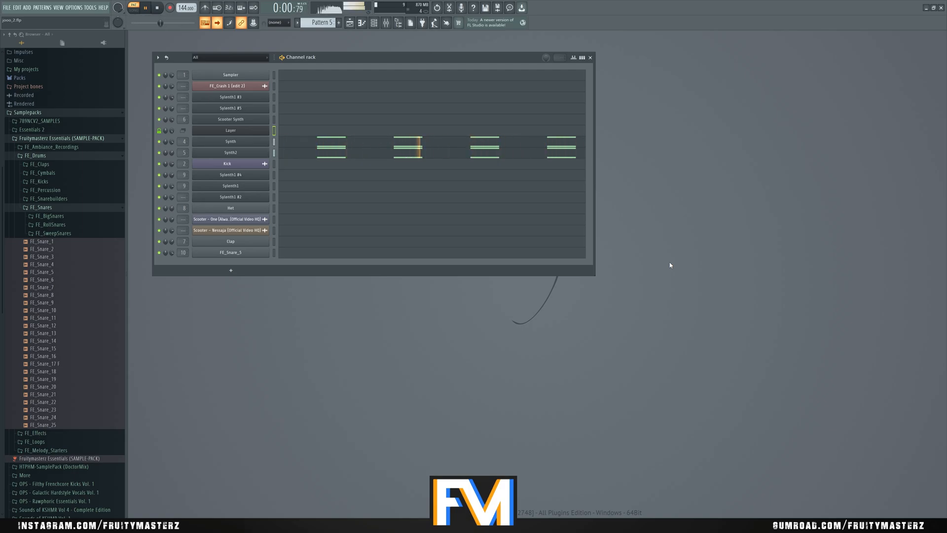
pyautogui.press('space')
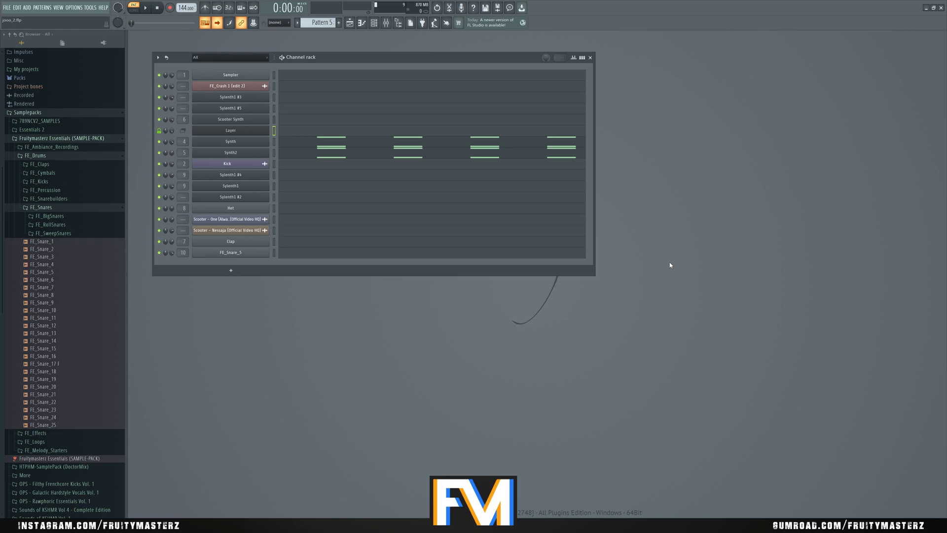
# - Switch to Pattern 4, leave only the Synth and Synth2 channels active, and show the mixer
pyautogui.press('4')
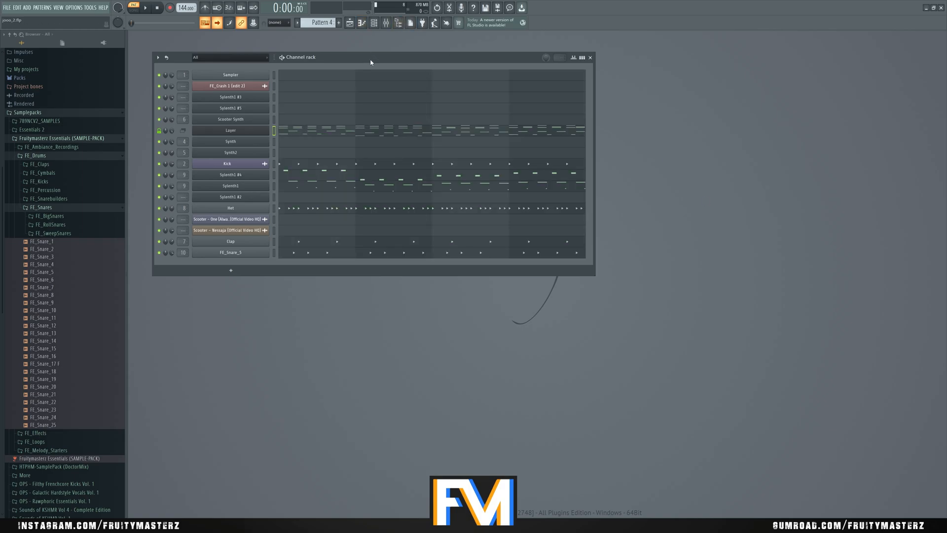
pyautogui.rightClick(159, 142)
pyautogui.click(159, 152)
pyautogui.press('F9')
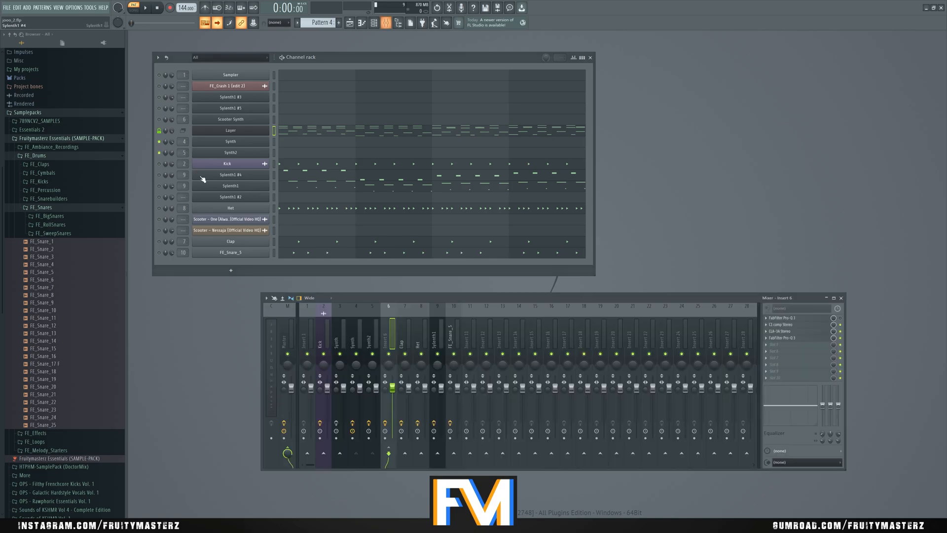
# - Bypass the effects on the Insert 6, Synth2 and Synth mixer tracks and play the two soloed synths
pyautogui.click(385, 422)
pyautogui.click(368, 423)
pyautogui.click(352, 423)
pyautogui.press('space')
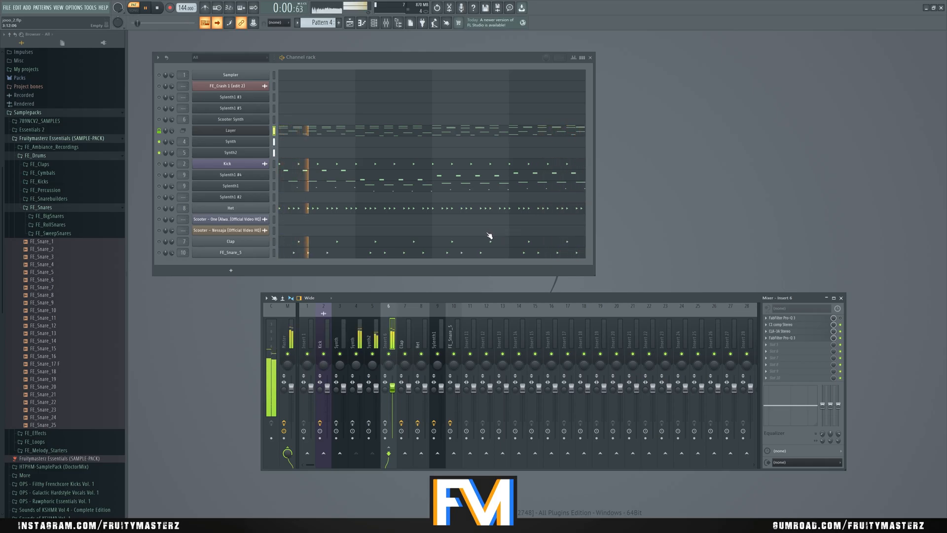
pyautogui.press('space')
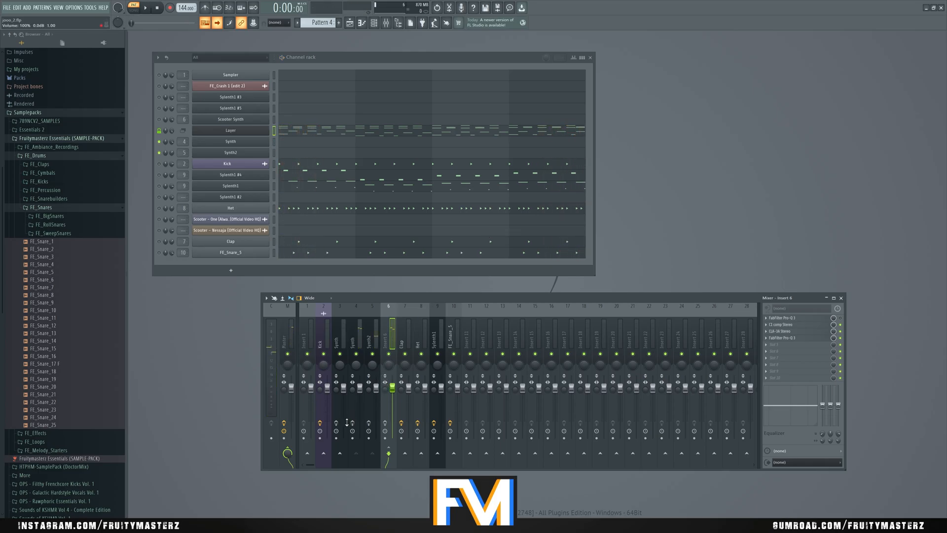
# - Inspect the Synth2 channel's Sylenth1 settings, close the instrument, and play the soloed synths again
pyautogui.click(235, 153)
pyautogui.click(236, 153)
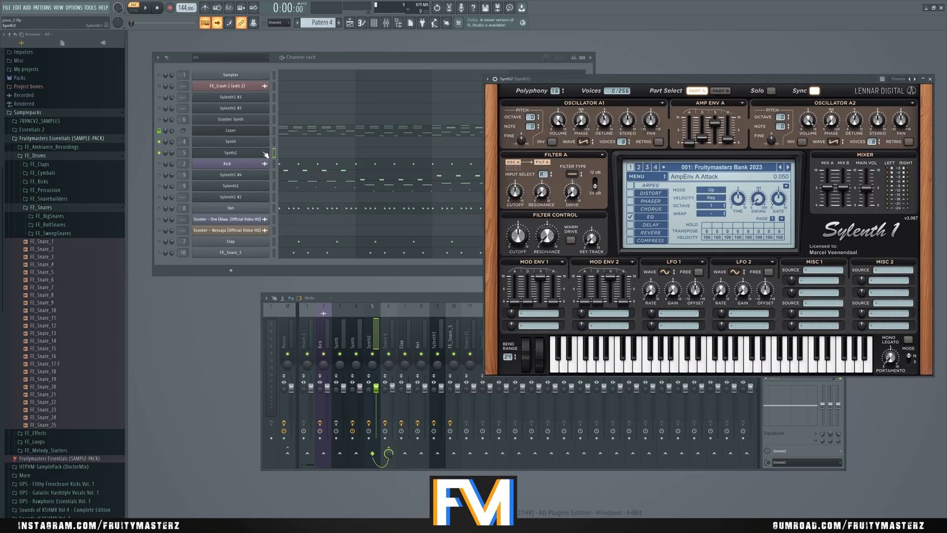
pyautogui.click(930, 78)
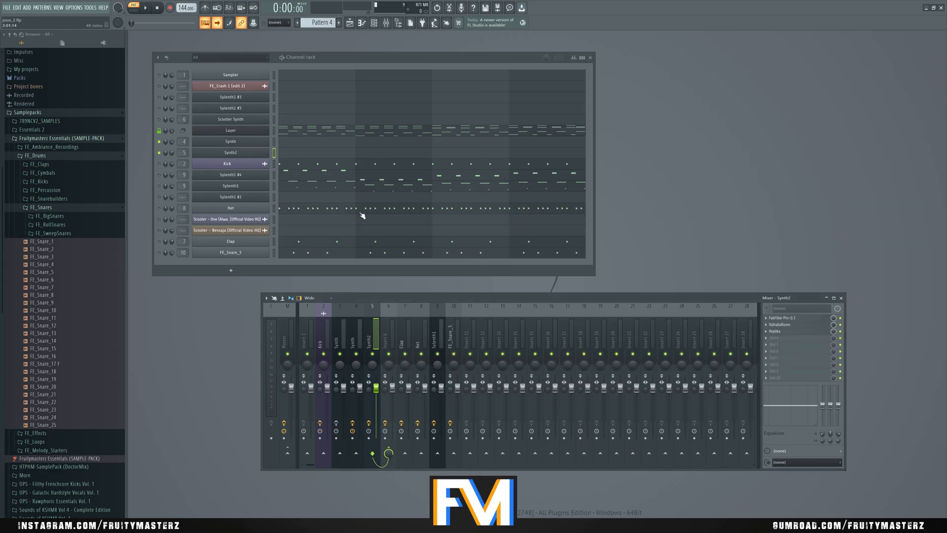
pyautogui.click(371, 341)
pyautogui.press('space')
pyautogui.press('space')
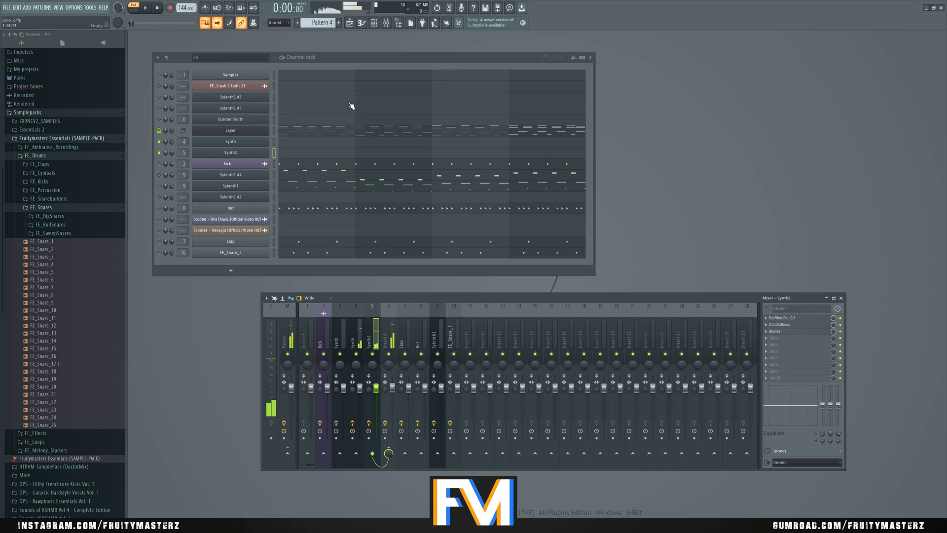
# - Unmute all channels and play the full Pattern 4
pyautogui.rightClick(160, 153)
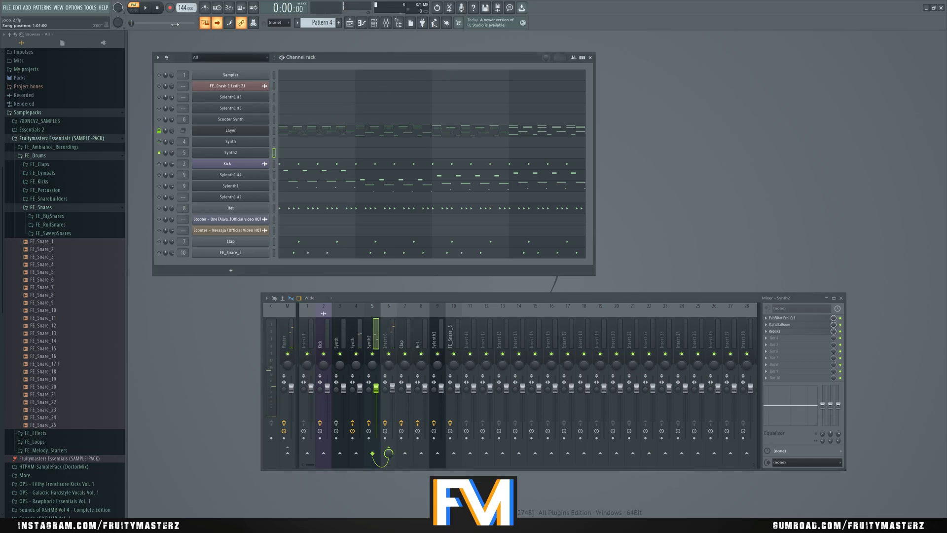
pyautogui.press('space')
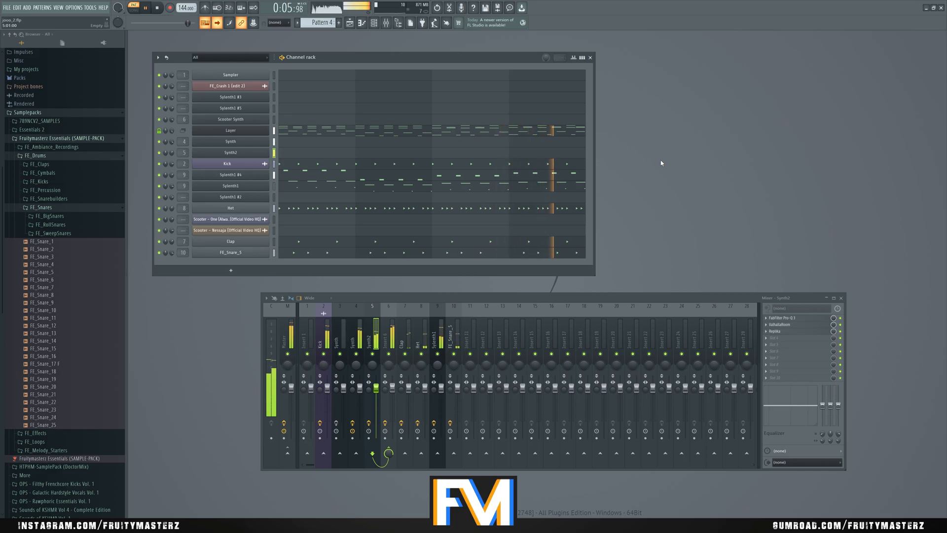
pyautogui.press('space')
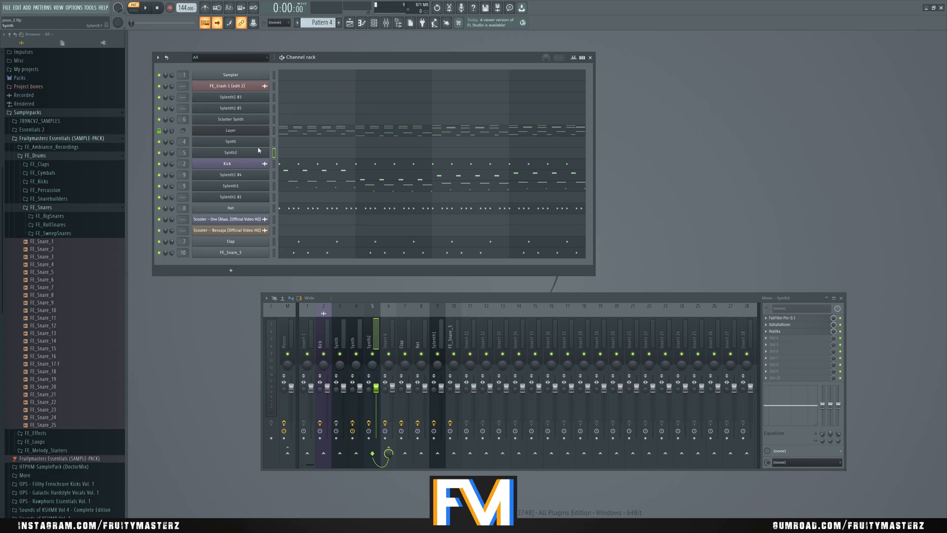
# - Examine the effect chains on the Synth, Synth2 and Insert 6 mixer tracks
pyautogui.click(359, 336)
pyautogui.click(370, 336)
pyautogui.click(389, 336)
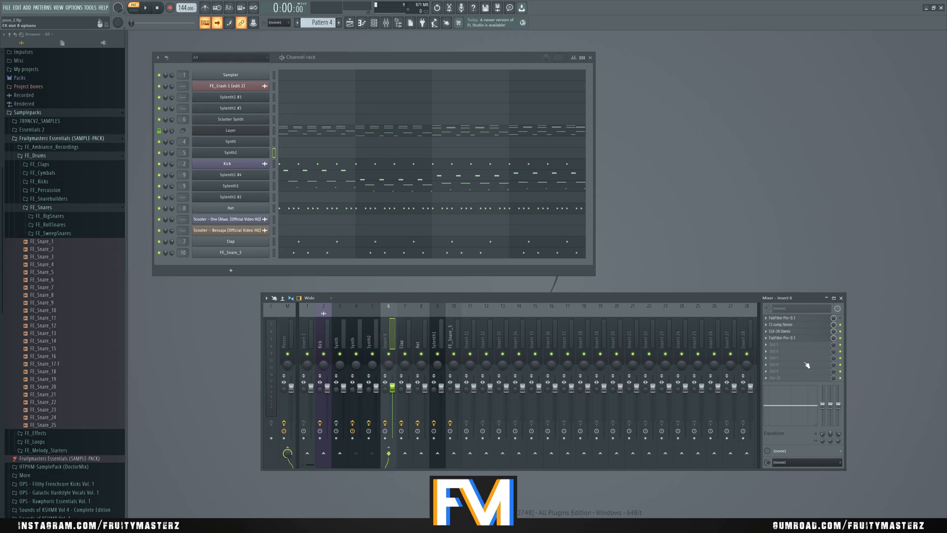
# - Go to Pattern 10, inspect the Synth channel's Sylenth1 settings, and close the instrument
pyautogui.press('KP_Add')
pyautogui.press('KP_Add')
pyautogui.press('KP_Add')
pyautogui.press('KP_Add')
pyautogui.press('KP_Add')
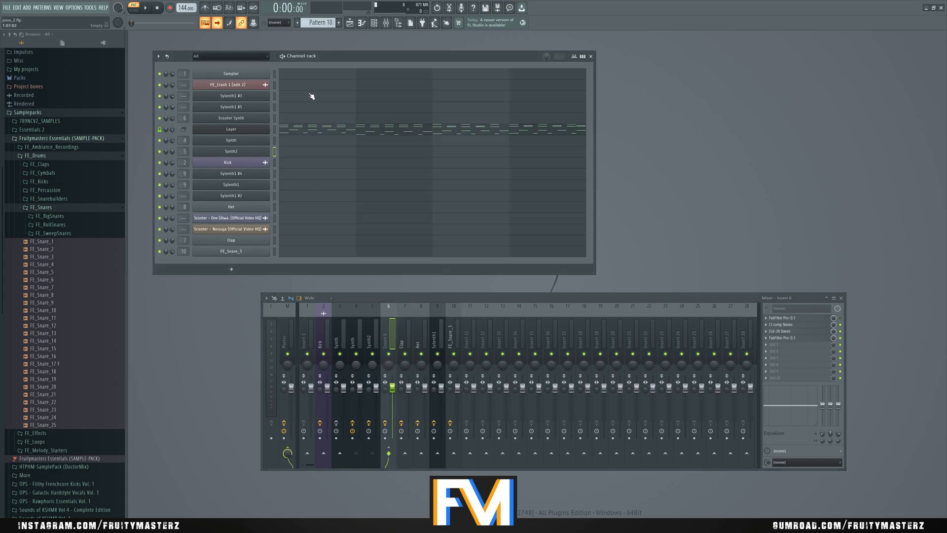
pyautogui.click(259, 142)
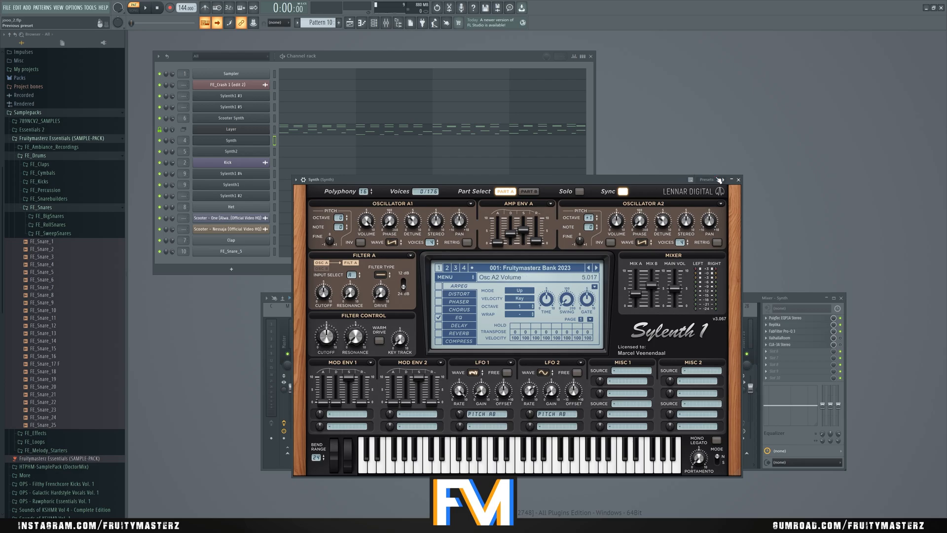
pyautogui.click(739, 180)
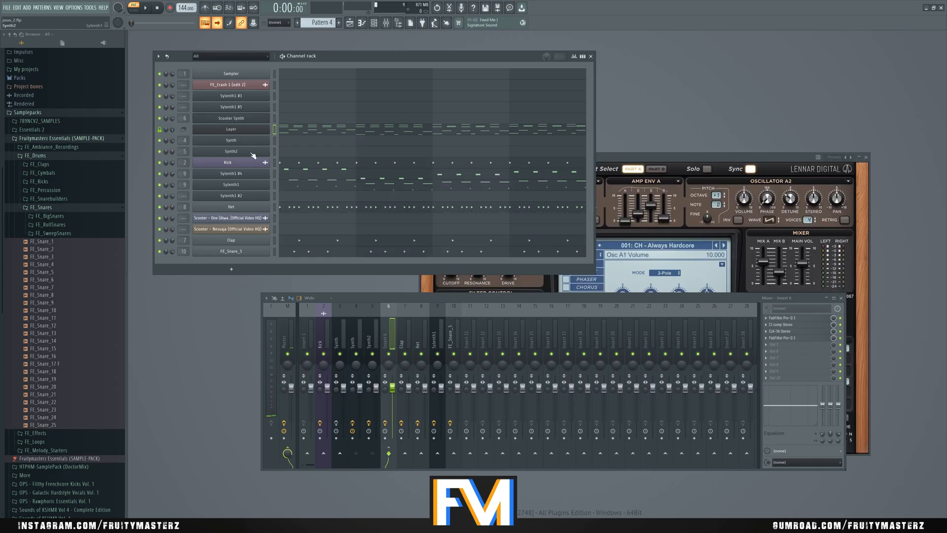
# - Move Pattern 4's notes from the Layer channel to the Scooter Synth channel
pyautogui.click(275, 119)
pyautogui.click(274, 129)
pyautogui.hotkey('ctrl', 'x')
pyautogui.click(275, 119)
pyautogui.hotkey('ctrl', 'v')
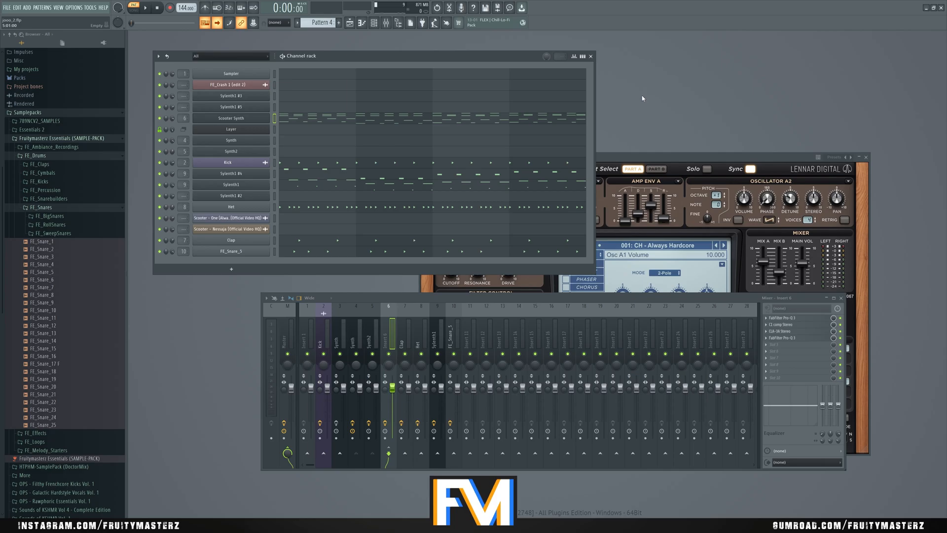
# - Play Pattern 4 with the Scooter Synth melody and return its notes to the Layer channel
pyautogui.press('space')
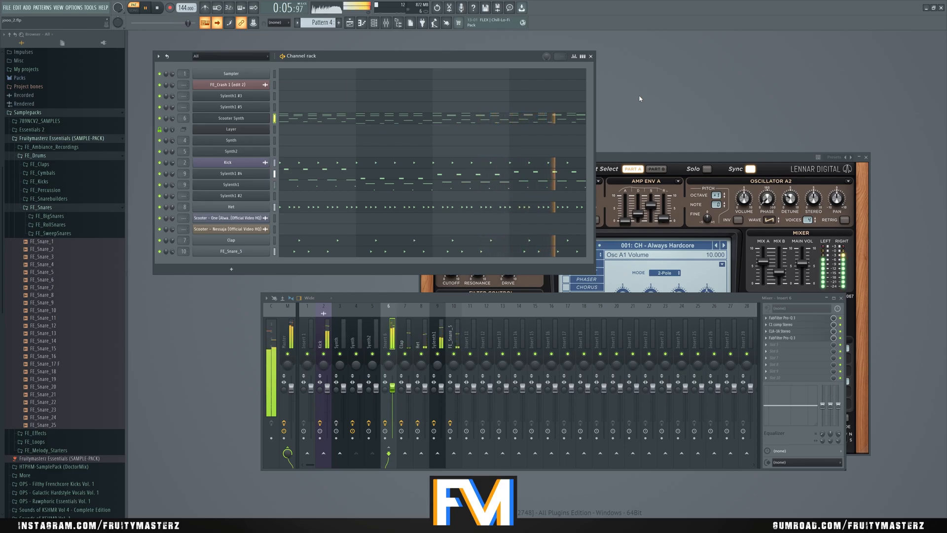
pyautogui.press('space')
pyautogui.click(274, 129)
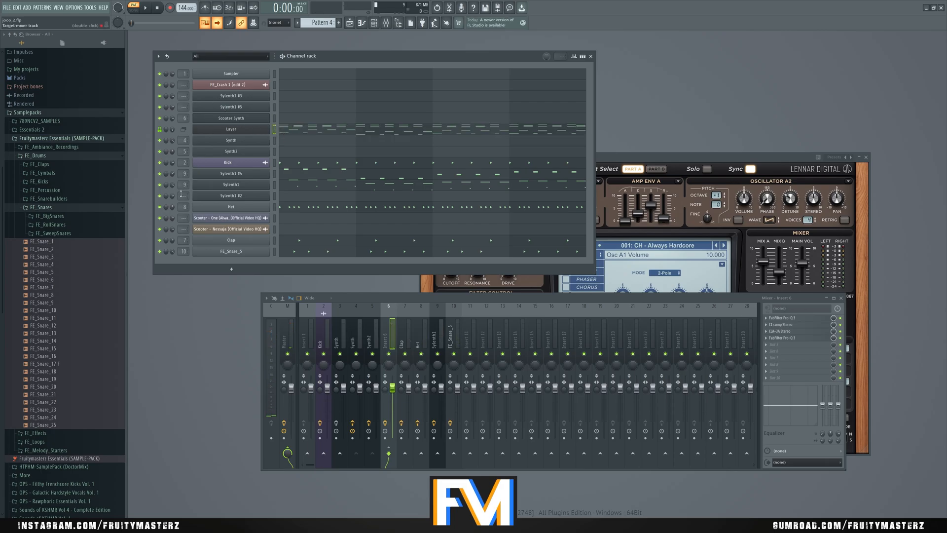
# - Solo the Sylenth1 channel, open its instrument window clear of the channel rack, and play the pattern
pyautogui.rightClick(160, 185)
pyautogui.click(215, 186)
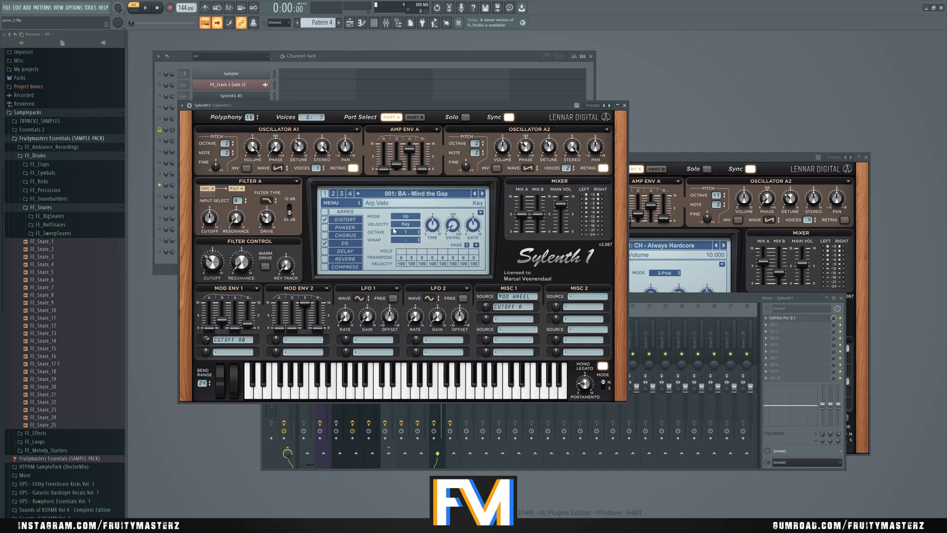
pyautogui.click(624, 106)
pyautogui.click(257, 186)
pyautogui.moveTo(391, 106); pyautogui.dragTo(625, 127)
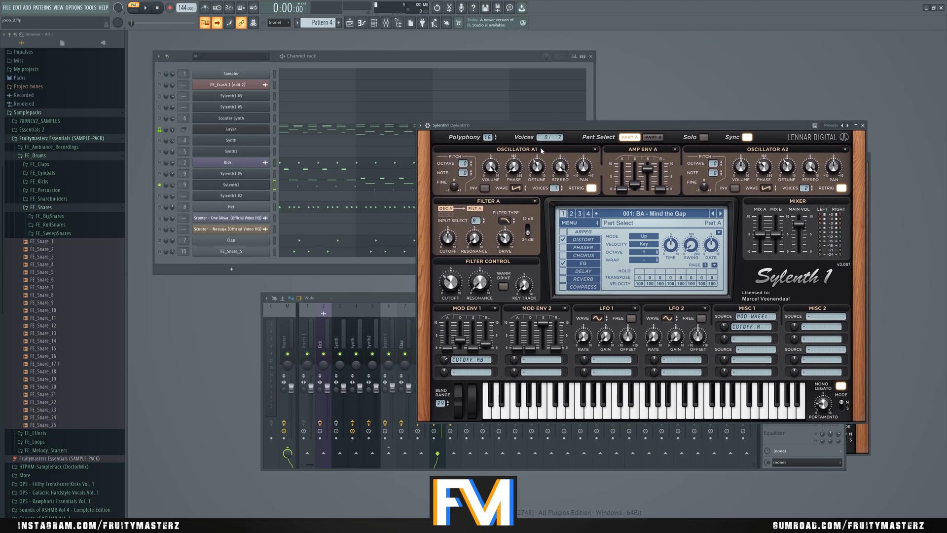
pyautogui.press('space')
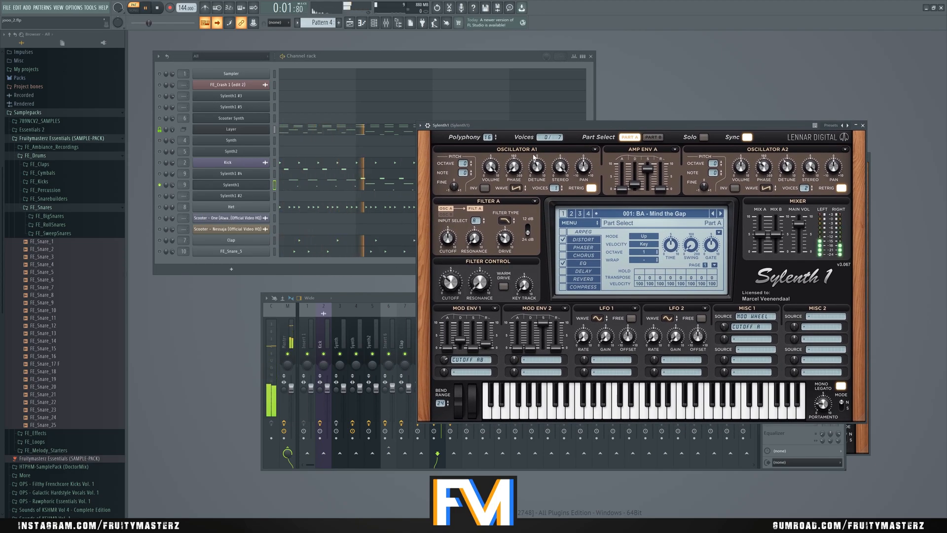
# - Stop playback and inspect the FabFilter Pro-Q 3 curve on the Sylenth1 mixer track
pyautogui.click(395, 294)
pyautogui.press('space')
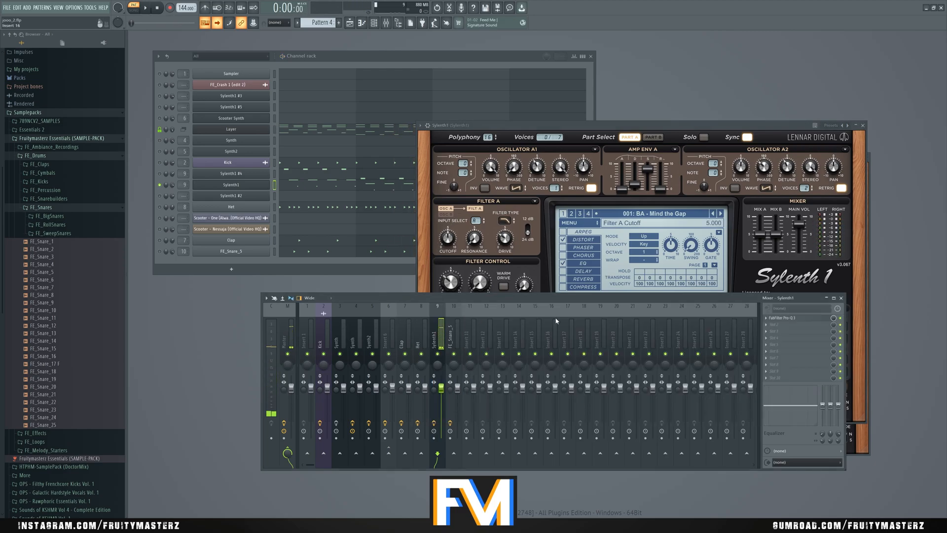
pyautogui.click(819, 319)
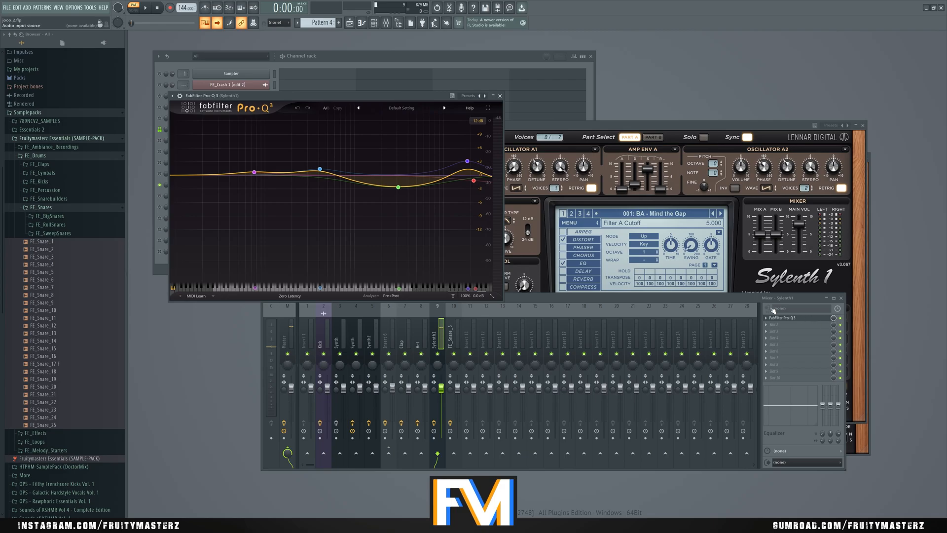
pyautogui.click(819, 318)
pyautogui.click(408, 97)
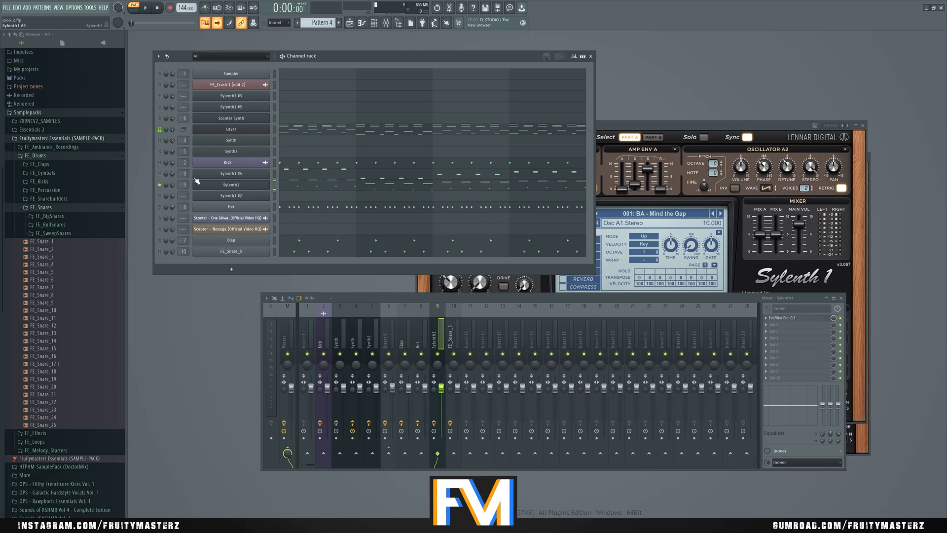
# - Inspect the Sylenth1 #4 instrument, play that channel soloed, and enable Sylenth1 to hear both together
pyautogui.click(262, 173)
pyautogui.click(262, 173)
pyautogui.click(623, 105)
pyautogui.press('space')
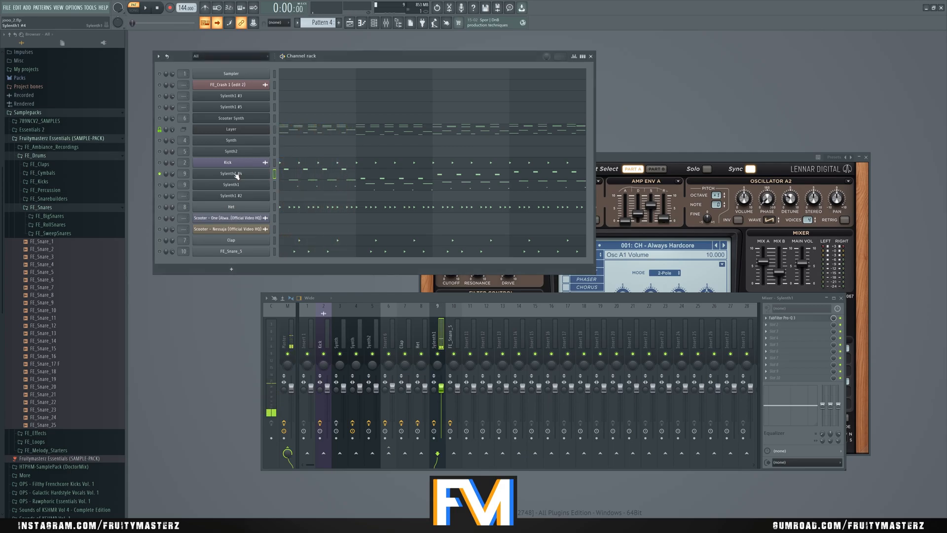
pyautogui.click(160, 185)
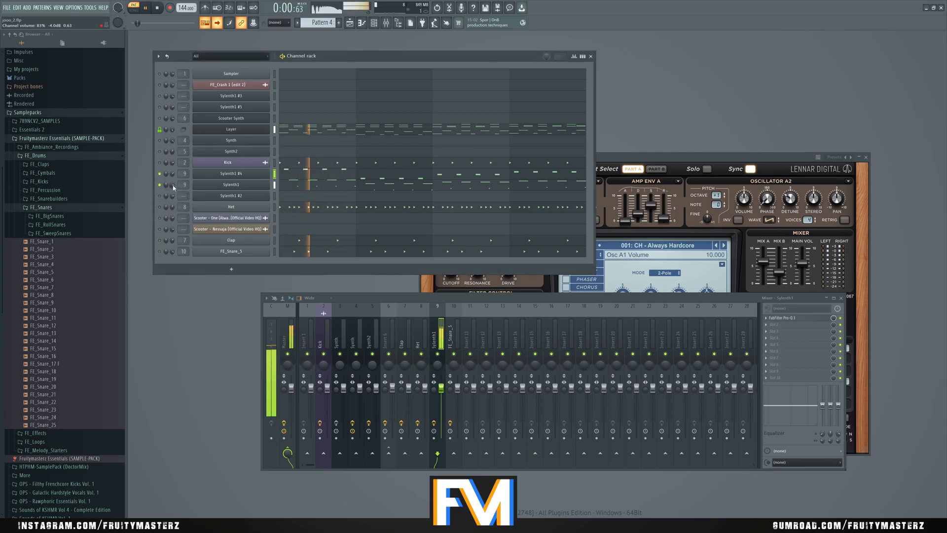
pyautogui.press('space')
# - Enable the drum channels alongside the two Sylenth1 channels, play them, and show the Kick mixer track's effects
pyautogui.moveTo(159, 203); pyautogui.dragTo(206, 268)
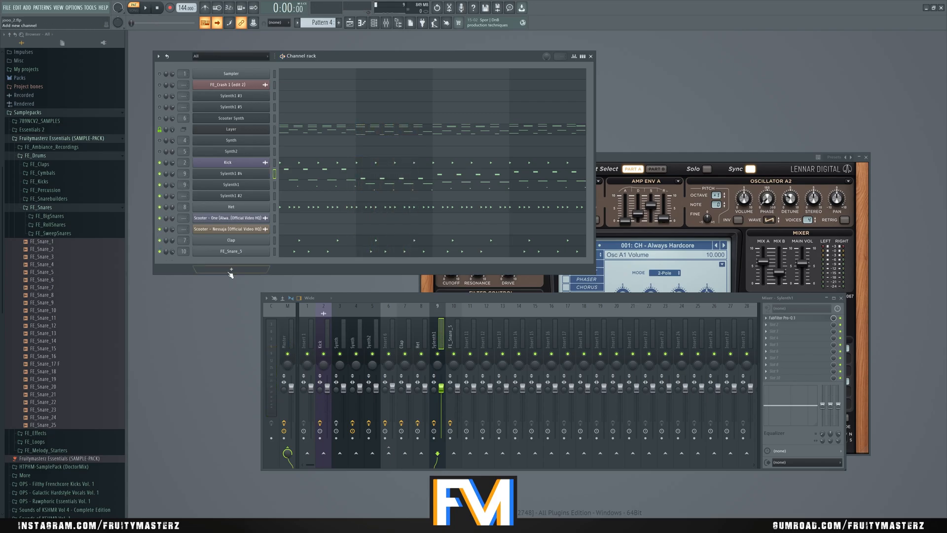
pyautogui.press('space')
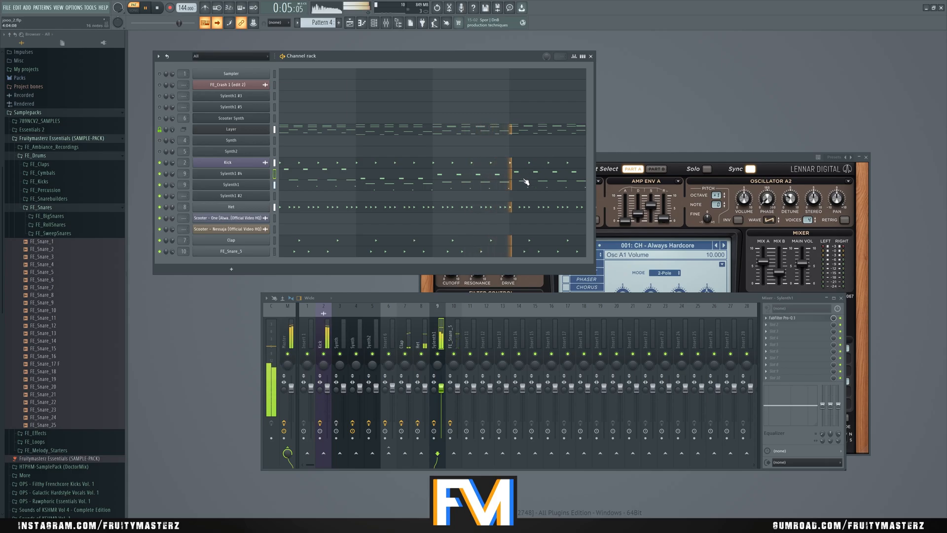
pyautogui.press('space')
pyautogui.click(330, 330)
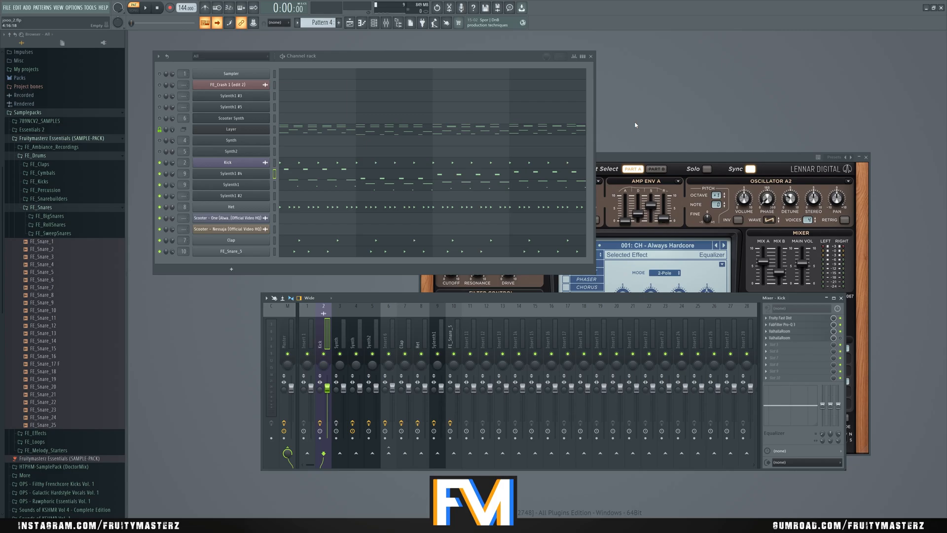
# - Unmute all channels, switch to Pattern 9, and play its Scooter Synth melody
pyautogui.keyDown('ctrl'); pyautogui.click(159, 141); pyautogui.keyUp('ctrl')
pyautogui.keyDown('ctrl'); pyautogui.click(158, 141); pyautogui.keyUp('ctrl')
pyautogui.scroll(8, 321, 21)
pyautogui.scroll(-3, 321, 22)
pyautogui.press('space')
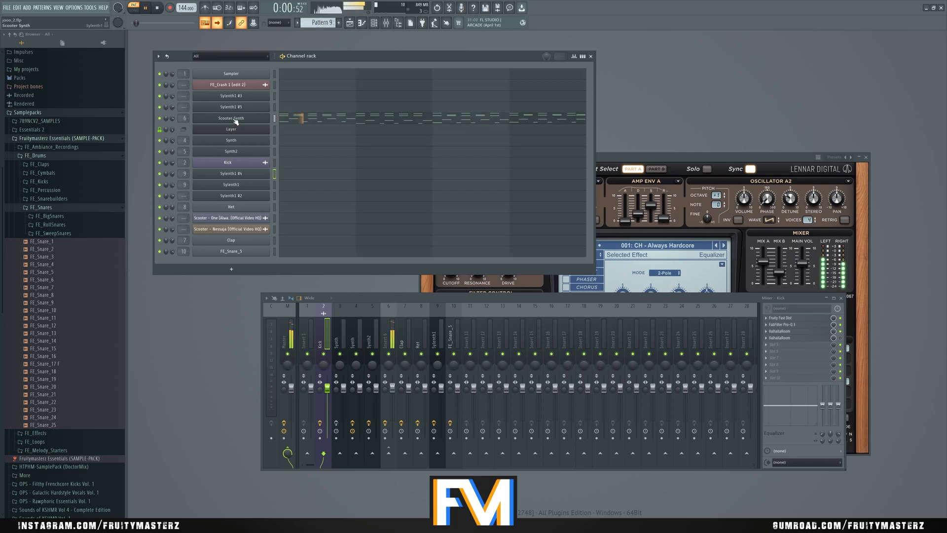
# - Stop playback, open the Scooter Synth channel's Sylenth1, and compare its Part A and Part B oscillator settings
pyautogui.click(231, 118)
pyautogui.press('space')
pyautogui.click(656, 169)
pyautogui.click(635, 171)
pyautogui.click(635, 171)
pyautogui.click(635, 171)
pyautogui.click(635, 171)
pyautogui.click(634, 170)
pyautogui.click(635, 171)
pyautogui.click(634, 172)
pyautogui.click(653, 171)
pyautogui.click(635, 171)
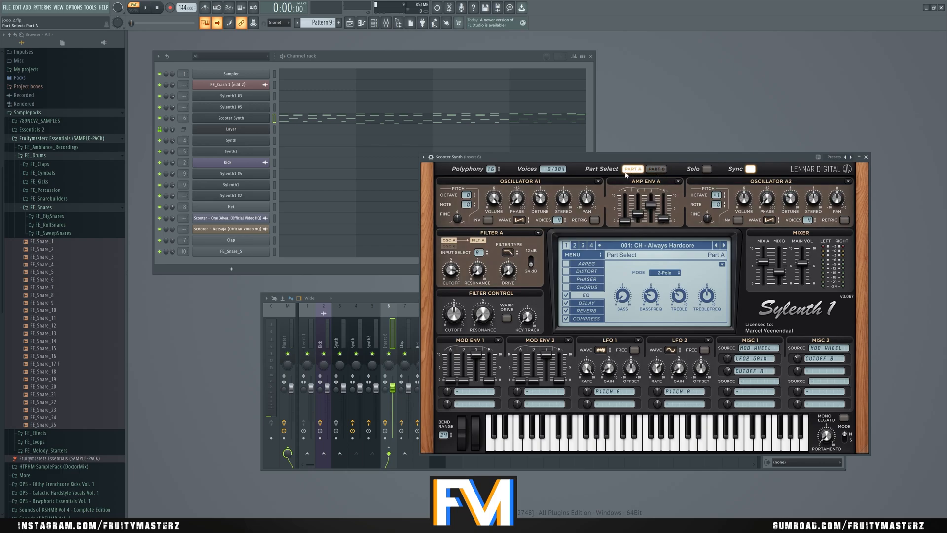
pyautogui.click(656, 170)
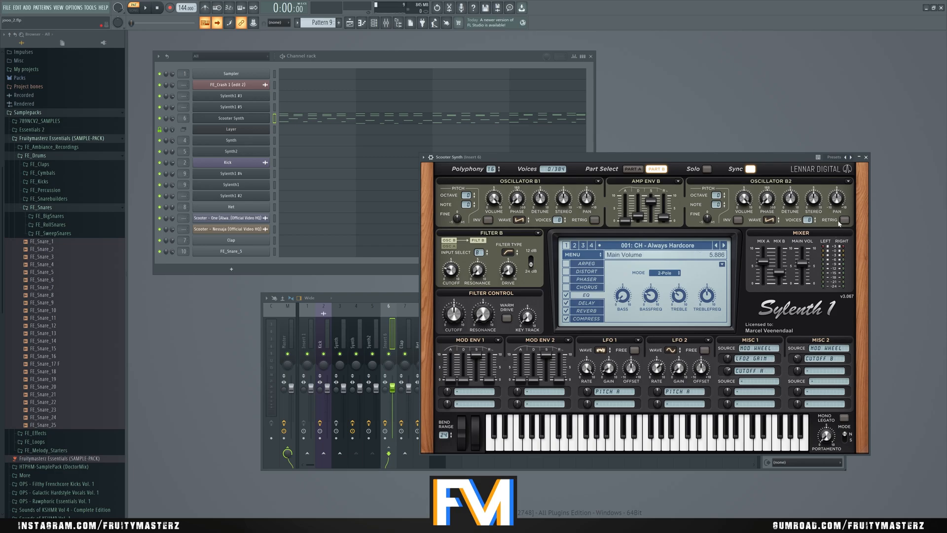
# - Close the Scooter Synth instrument, nudge the channel rack slightly, and switch to Pattern 2 for playback
pyautogui.click(866, 156)
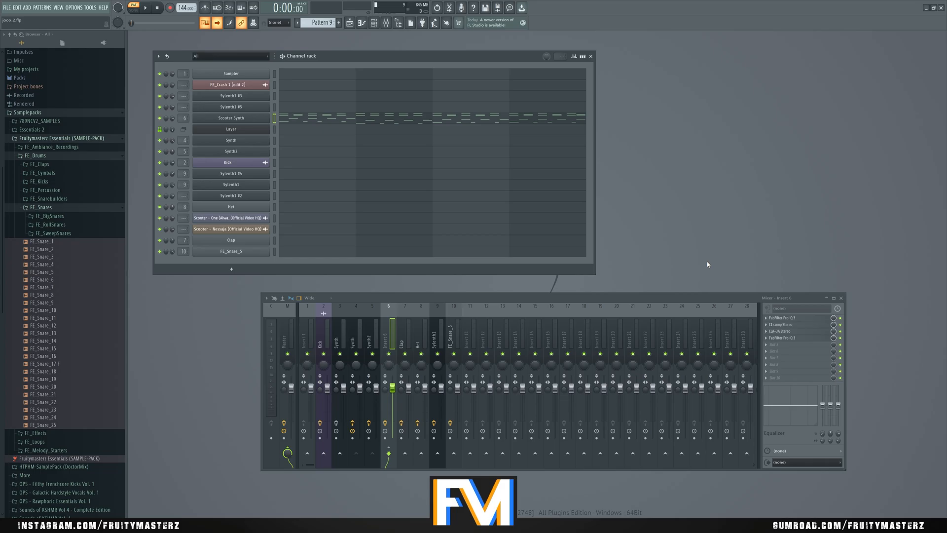
pyautogui.moveTo(331, 57); pyautogui.dragTo(332, 56)
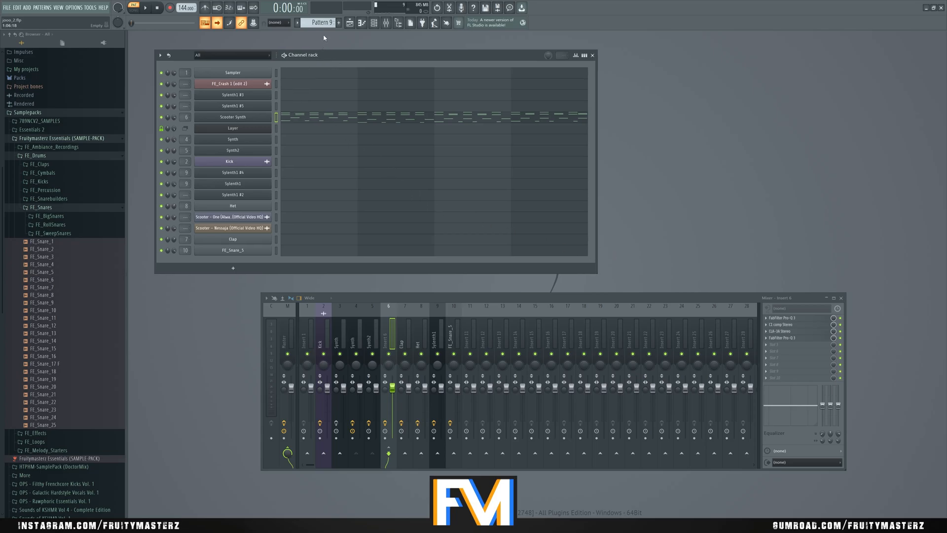
pyautogui.scroll(-2, 321, 22)
pyautogui.scroll(9, 321, 23)
pyautogui.press('space')
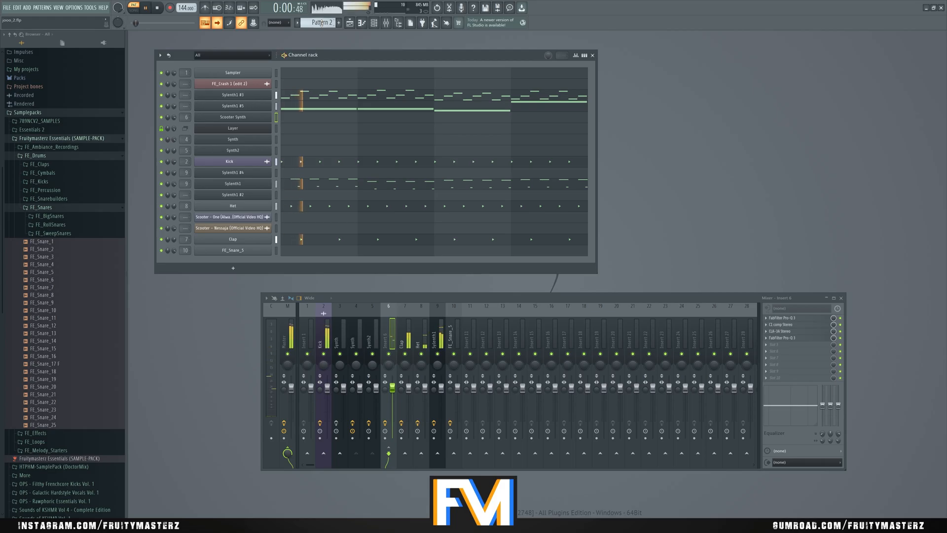
# - Continue the audition through to Pattern 4 and stop playback
pyautogui.scroll(-1, 321, 23)
pyautogui.scroll(-1, 321, 23)
pyautogui.press('space')
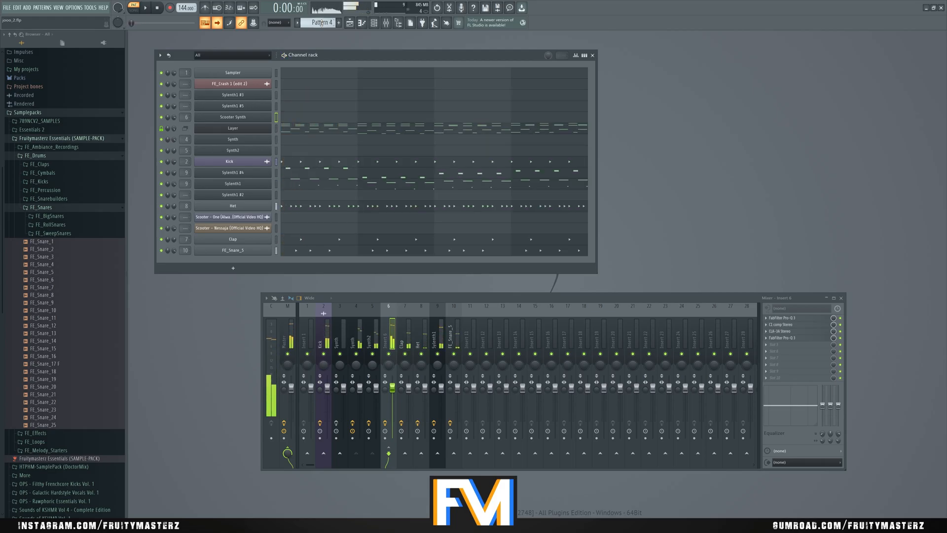
# - Resume playback, audition Pattern 6 with its Synth and Synth2 layers, and stop
pyautogui.scroll(-1, 321, 23)
pyautogui.press('space')
pyautogui.scroll(-1, 321, 23)
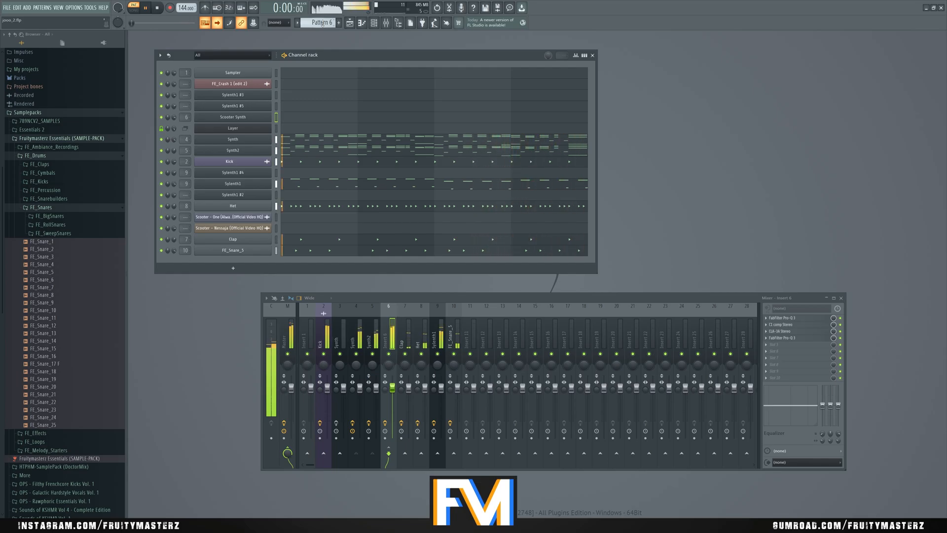
pyautogui.press('space')
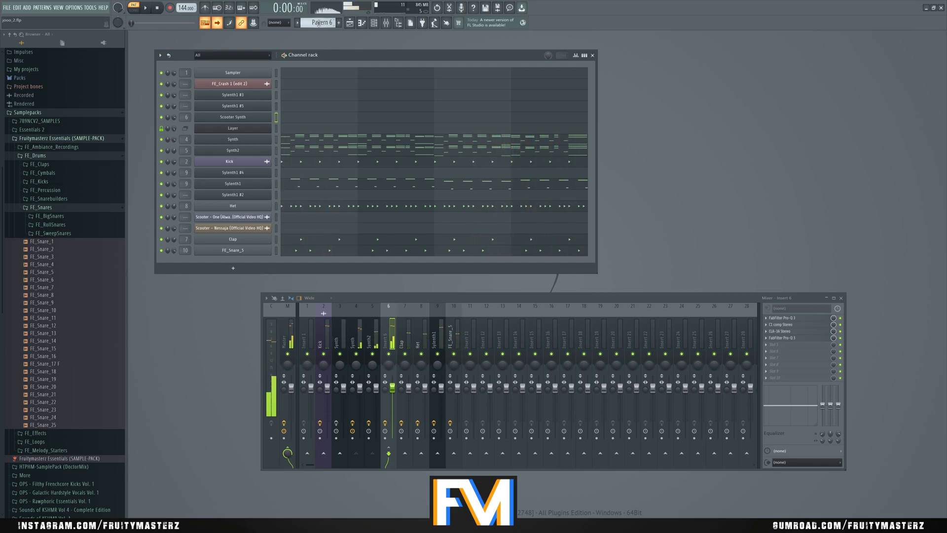
# - Go back to Pattern 9, view the Scooter Synth channel's Sylenth1 preset list, and close the instrument without changing the preset
pyautogui.scroll(-1, 318, 23)
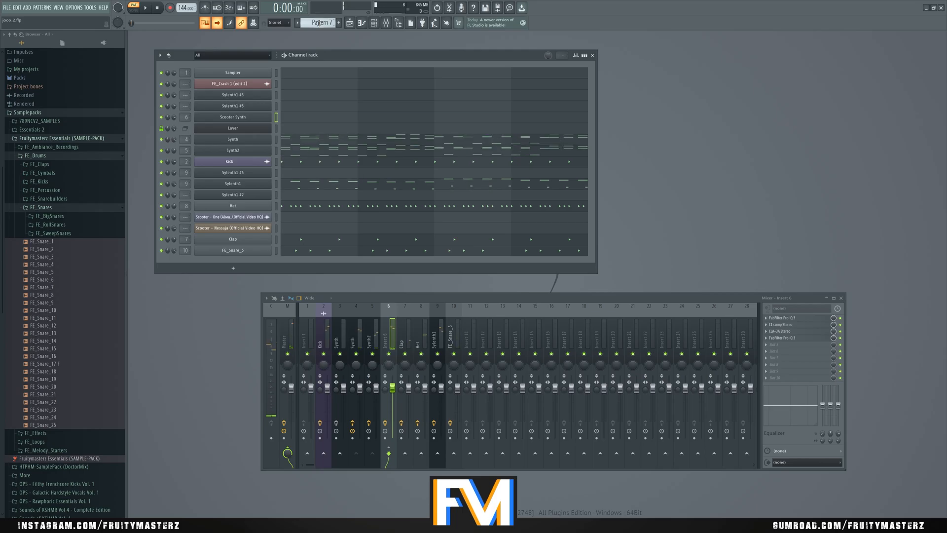
pyautogui.scroll(-2, 318, 23)
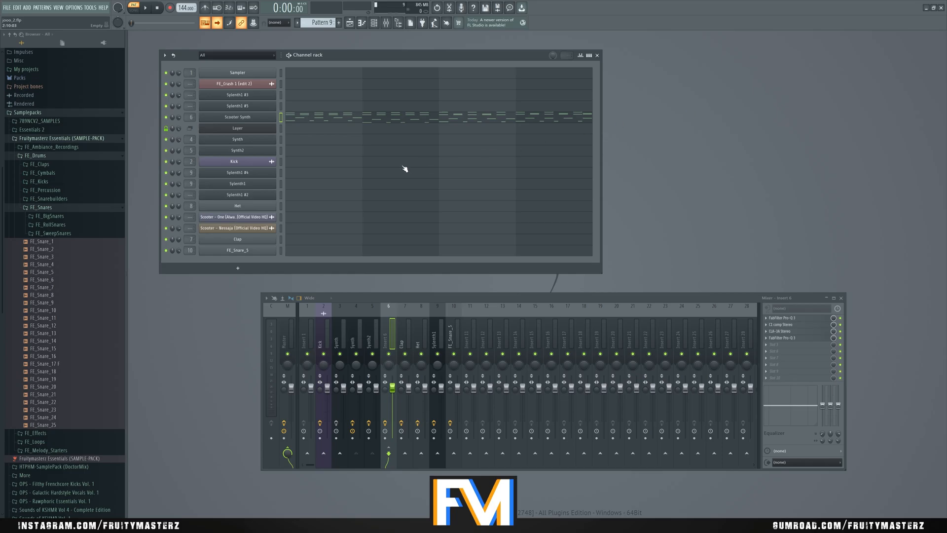
pyautogui.click(237, 117)
pyautogui.click(512, 224)
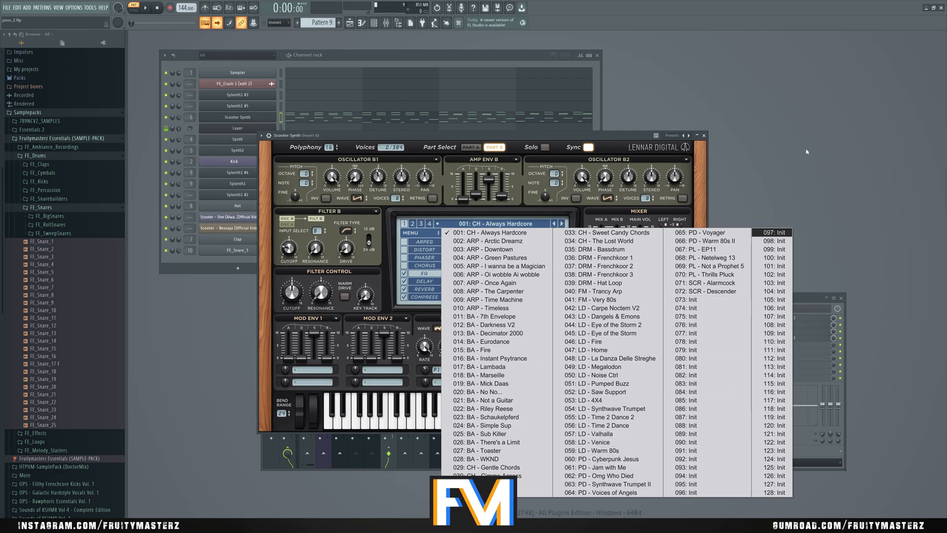
pyautogui.click(704, 135)
pyautogui.click(703, 135)
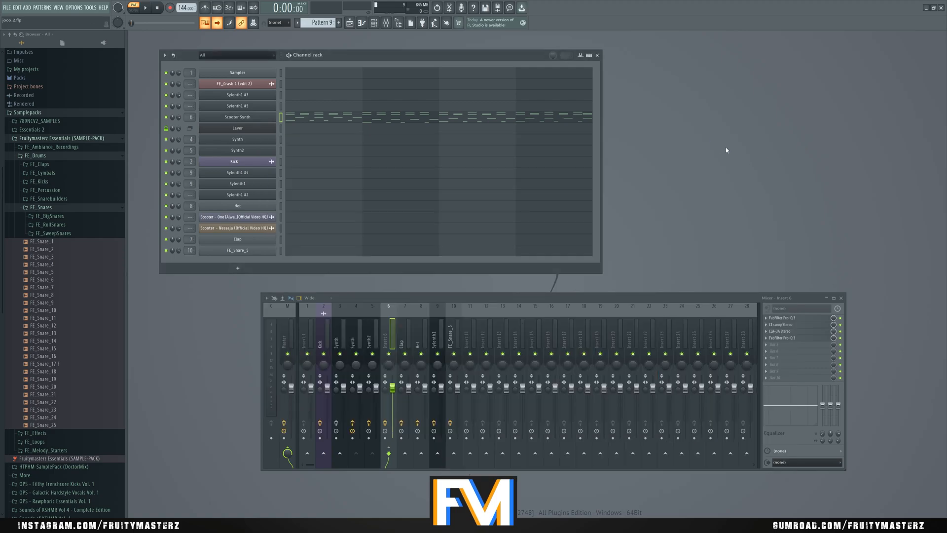